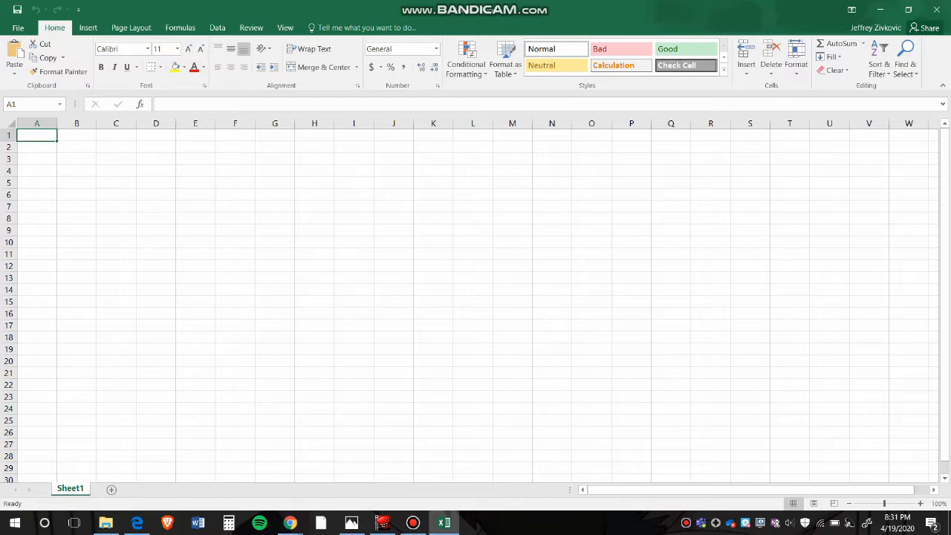
# Step: Enter 45, 50, 60, 52, 62, 58, 43, 71, 82 and 75 down column A in cells A1 to A10
pyautogui.write('45')
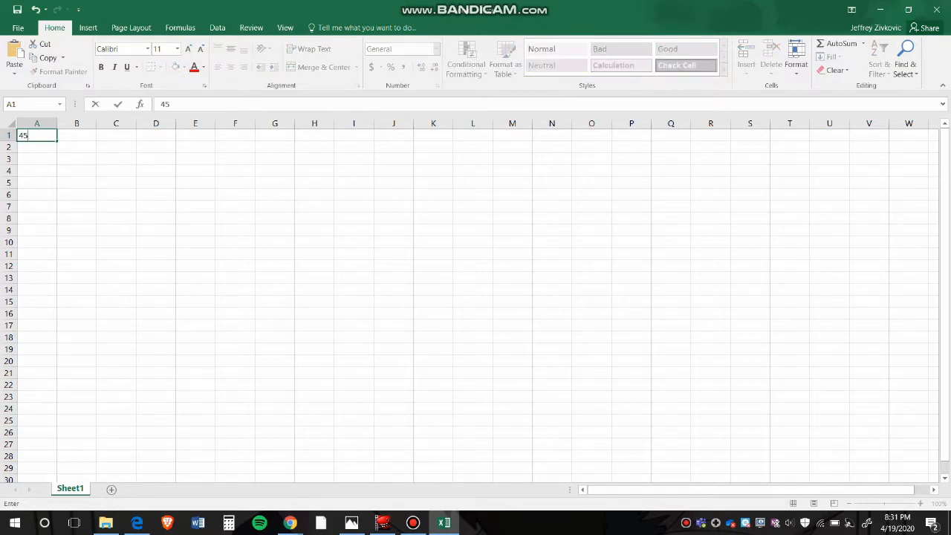
pyautogui.press('Return')
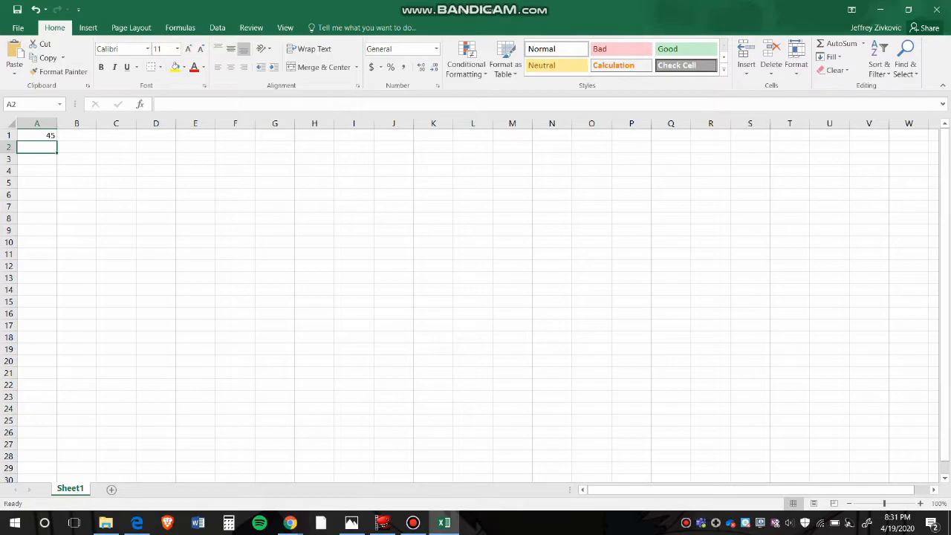
pyautogui.write('50')
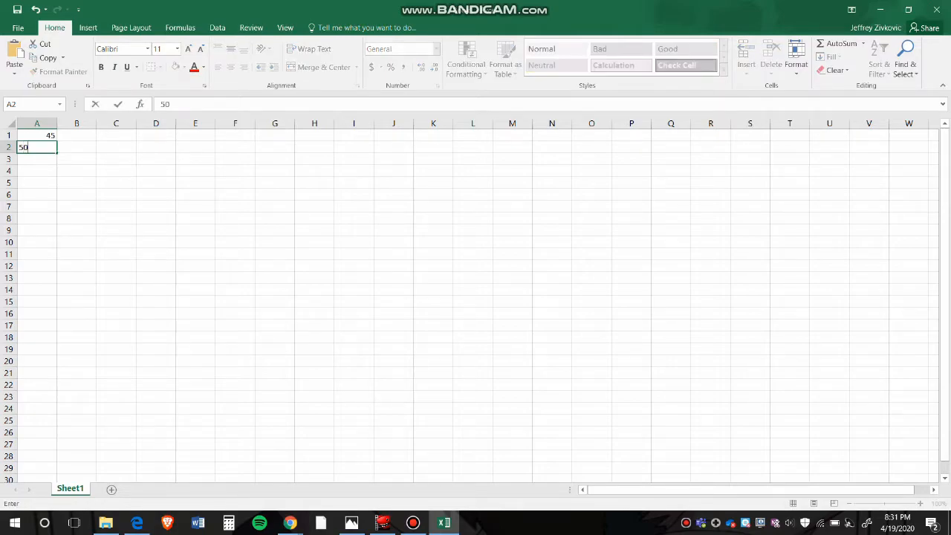
pyautogui.press('Return')
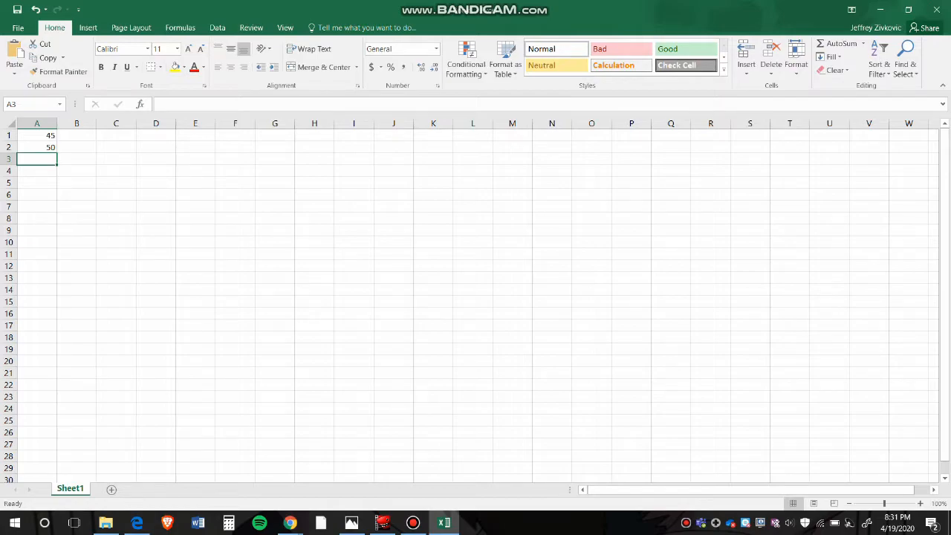
pyautogui.write('60')
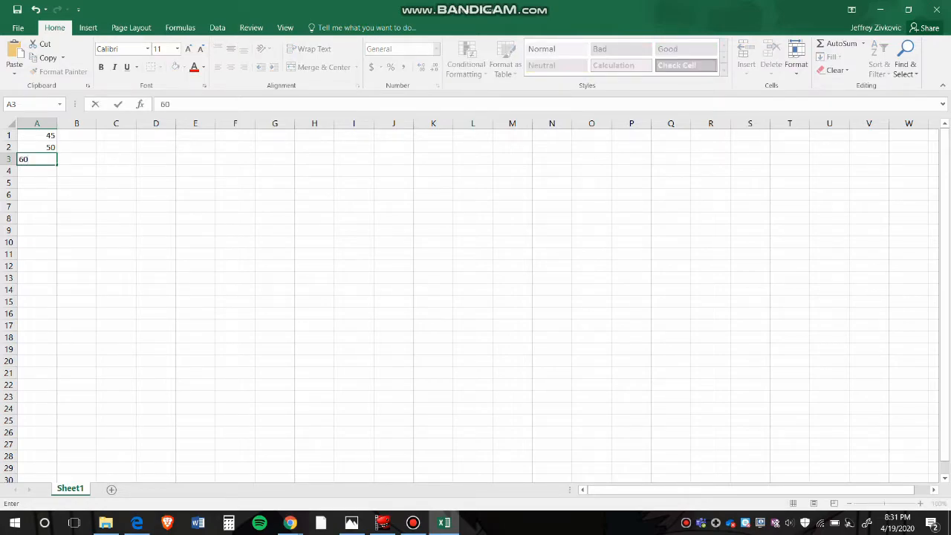
pyautogui.press('Return')
pyautogui.write('52')
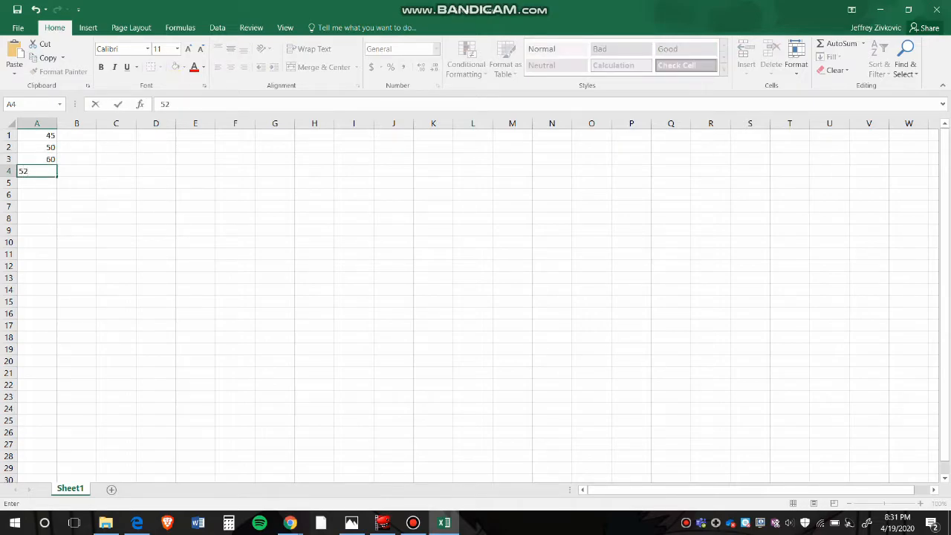
pyautogui.press('Return')
pyautogui.write('62')
pyautogui.press('Return')
pyautogui.write('58')
pyautogui.press('Return')
pyautogui.write('43')
pyautogui.press('Return')
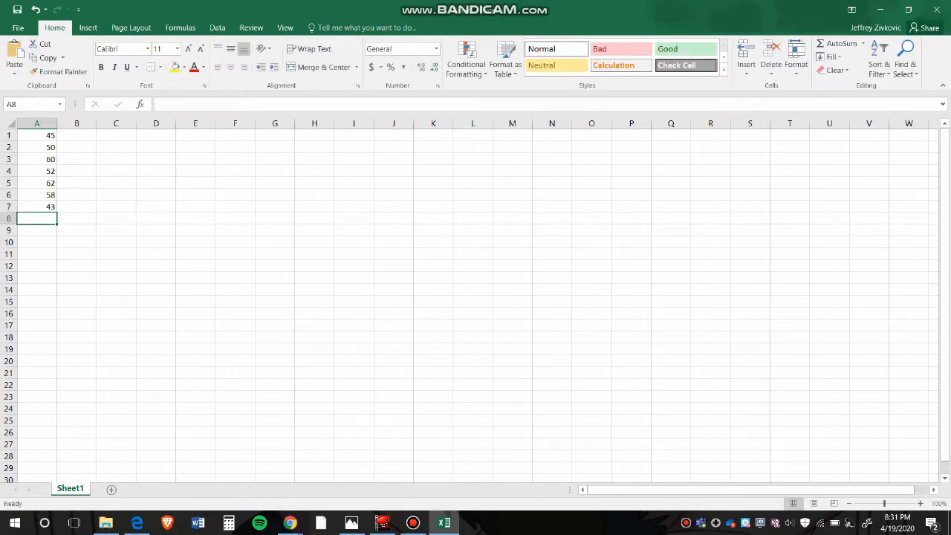
pyautogui.write('71')
pyautogui.press('Return')
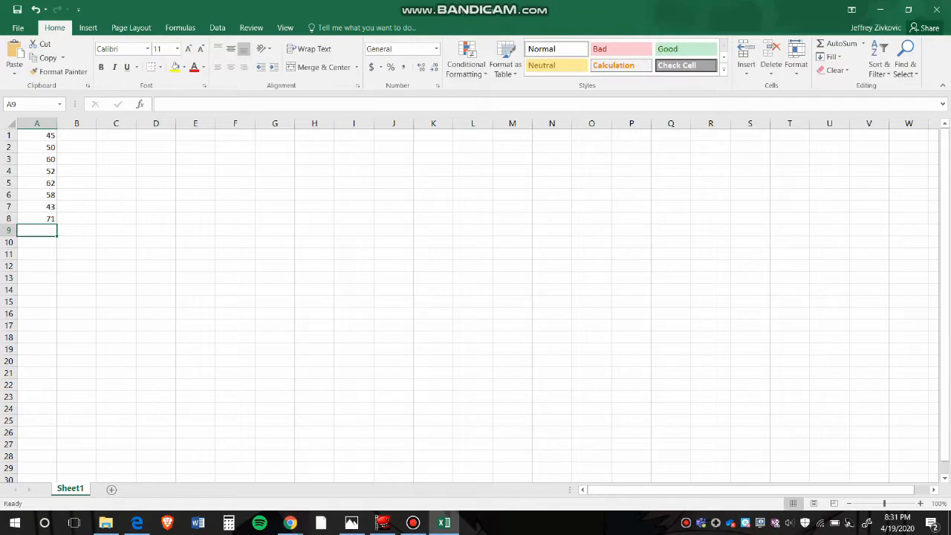
pyautogui.write('82')
pyautogui.press('Return')
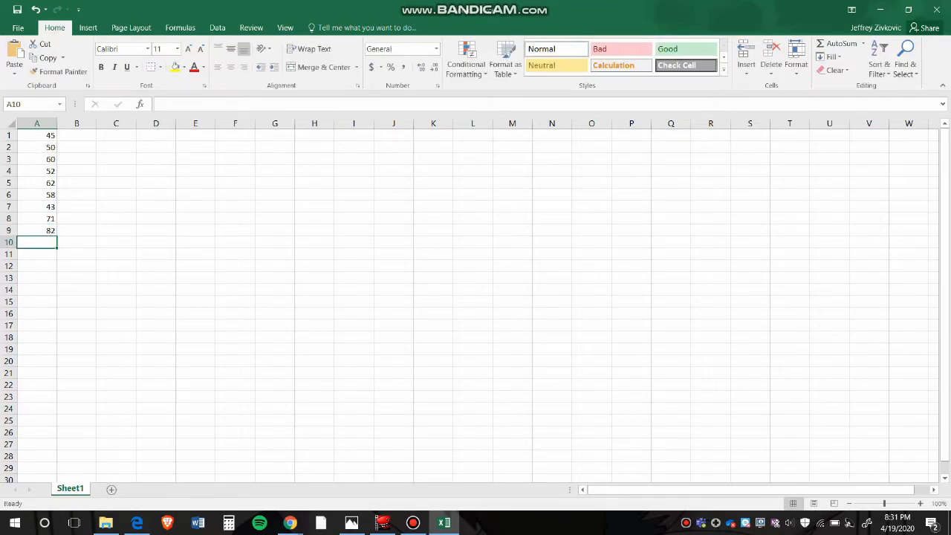
pyautogui.write('75')
pyautogui.press('Return')
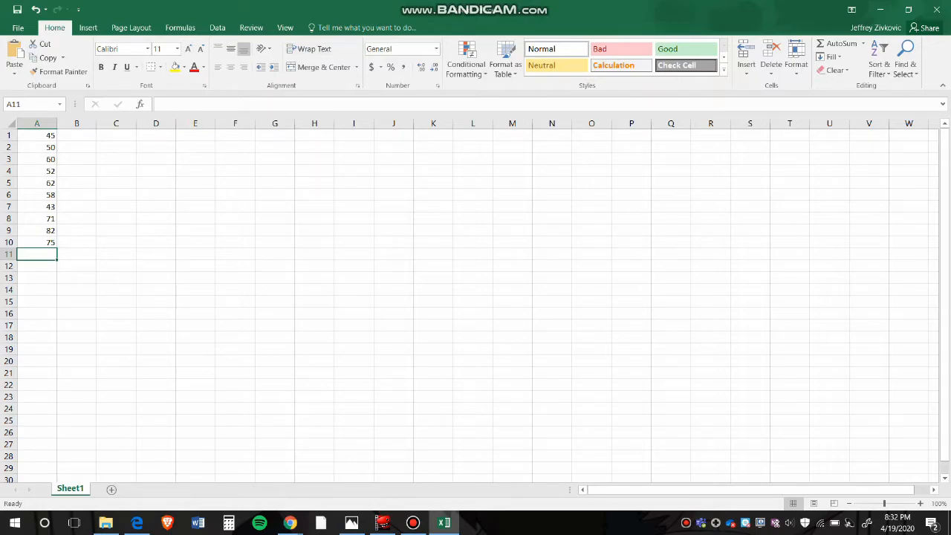
# Step: Enter 10, 9, 9, 8, 7, 6, 6, 7, 6 and 5 down column B in cells B1 to B10
pyautogui.click(76, 136)
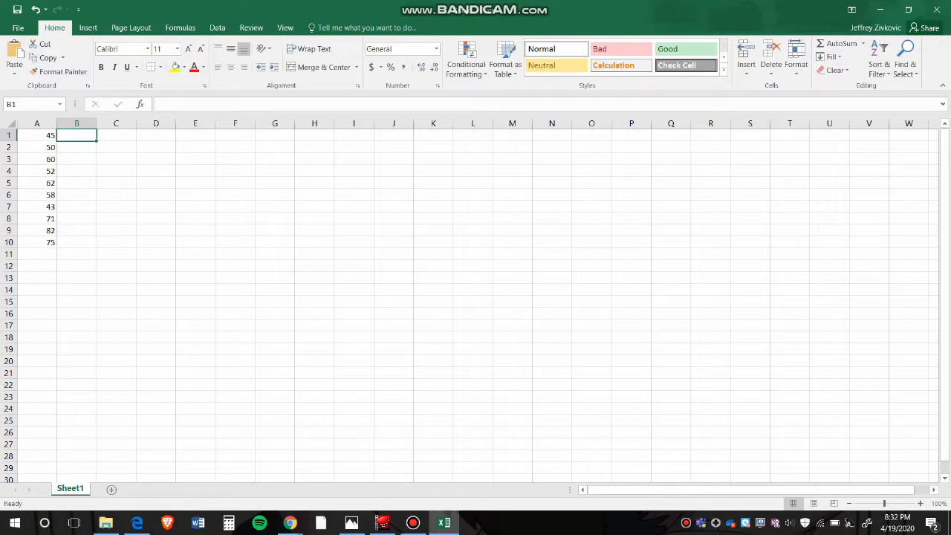
pyautogui.write('10')
pyautogui.press('Return')
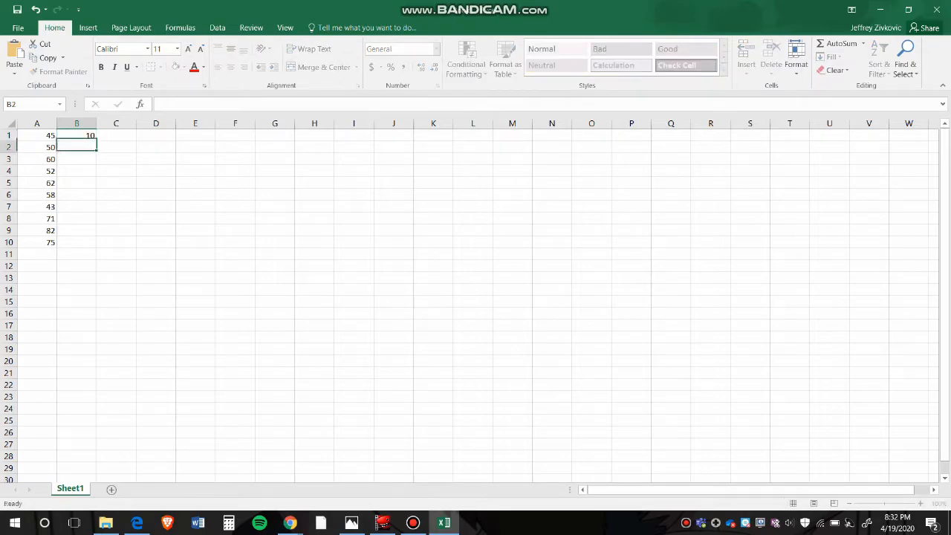
pyautogui.write('9')
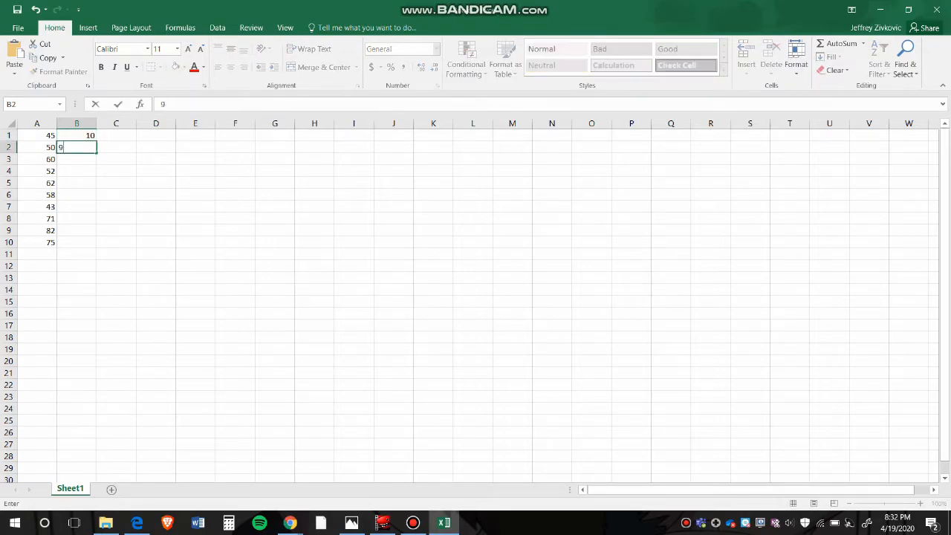
pyautogui.press('Return')
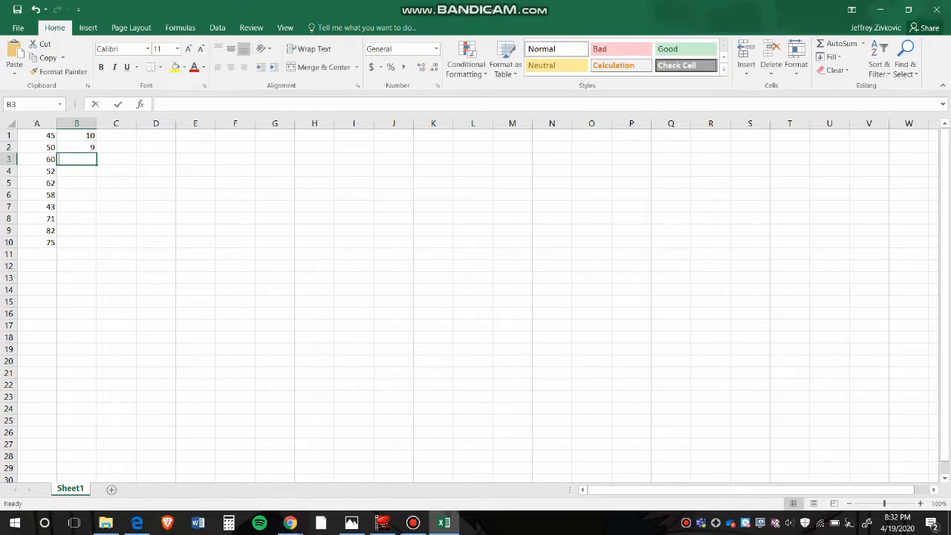
pyautogui.write('9')
pyautogui.press('Return')
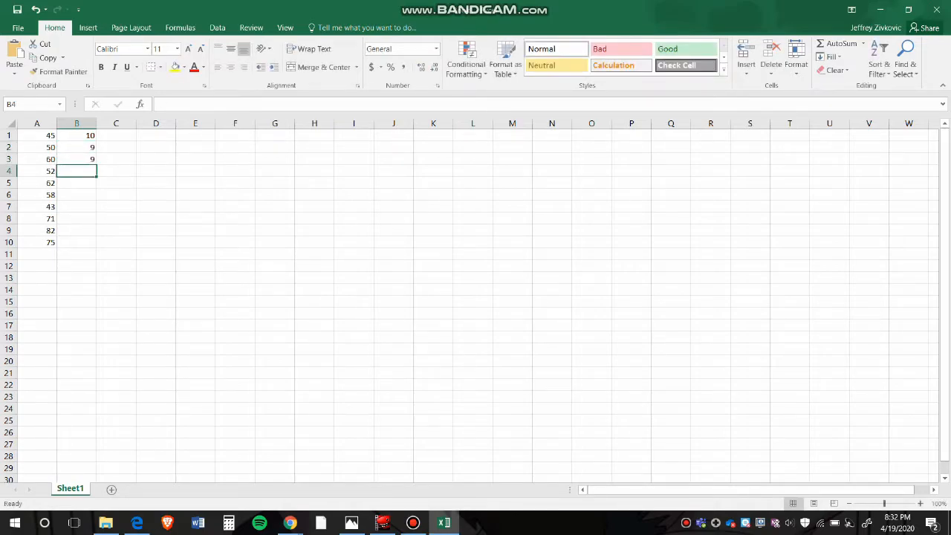
pyautogui.write('8')
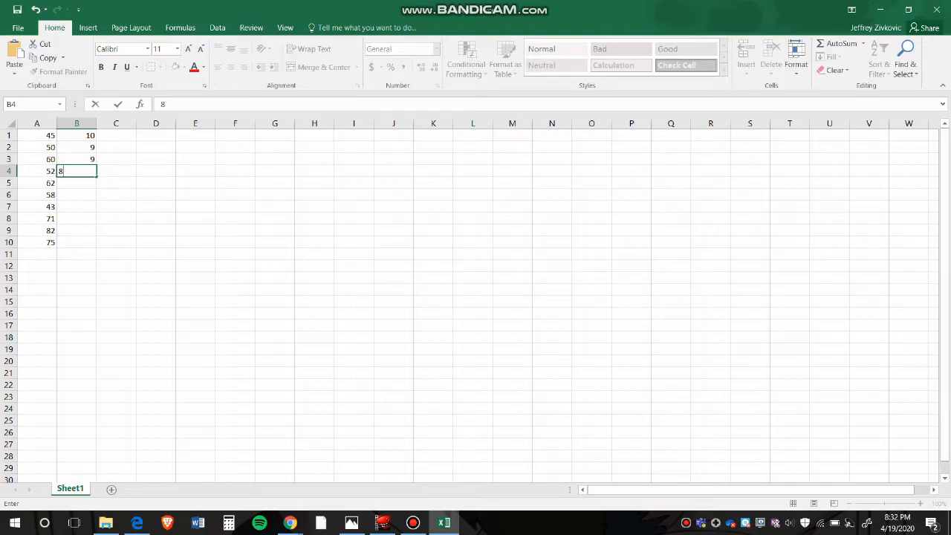
pyautogui.press('Return')
pyautogui.write('7')
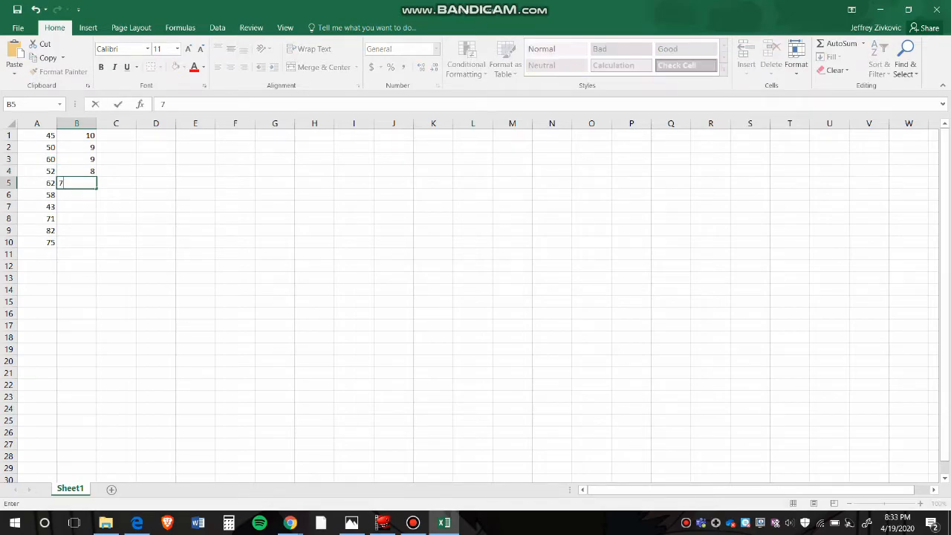
pyautogui.press('Return')
pyautogui.write('6')
pyautogui.press('Return')
pyautogui.write('6')
pyautogui.press('Return')
pyautogui.write('7')
pyautogui.press('Return')
pyautogui.write('6')
pyautogui.press('Return')
pyautogui.write('5')
pyautogui.press('Return')
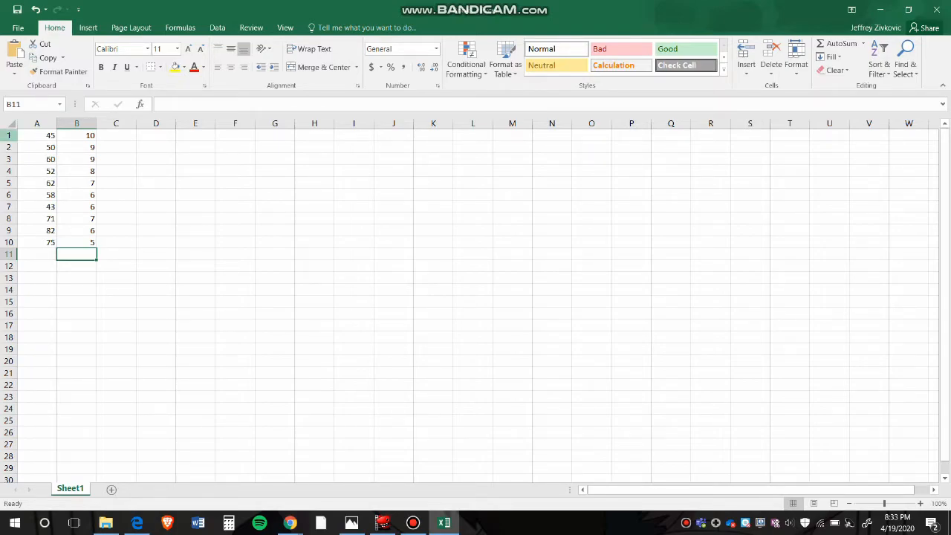
pyautogui.click(9, 135)
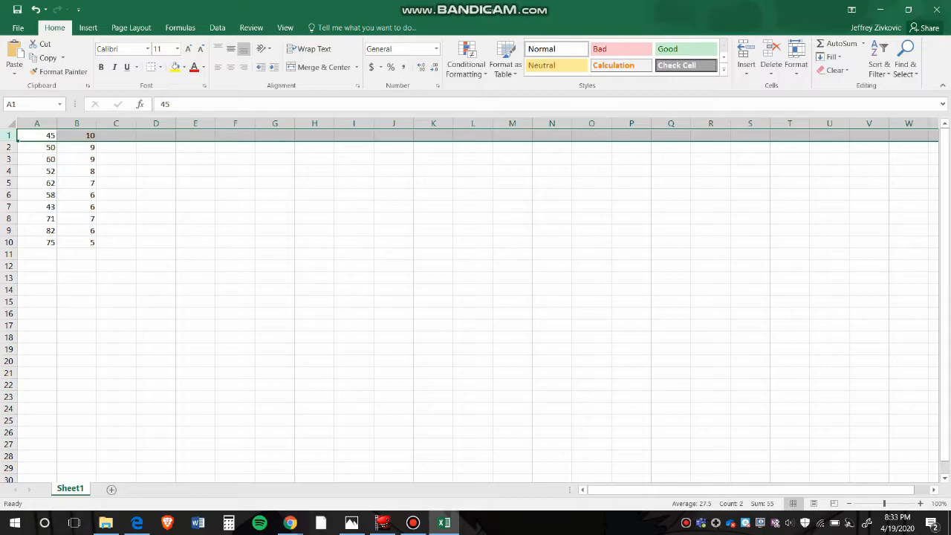
pyautogui.click(78, 135)
pyautogui.click(37, 136)
pyautogui.click(77, 135)
pyautogui.click(37, 135)
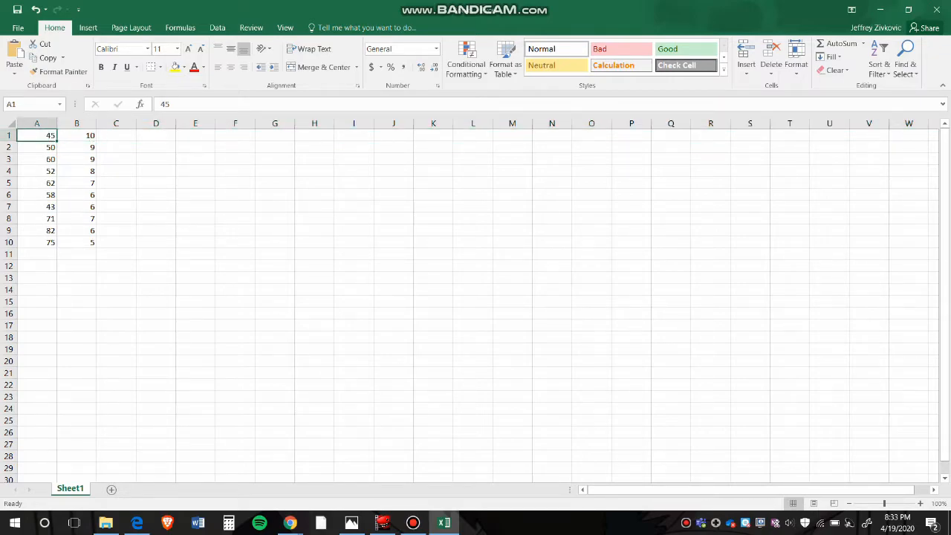
pyautogui.click(77, 135)
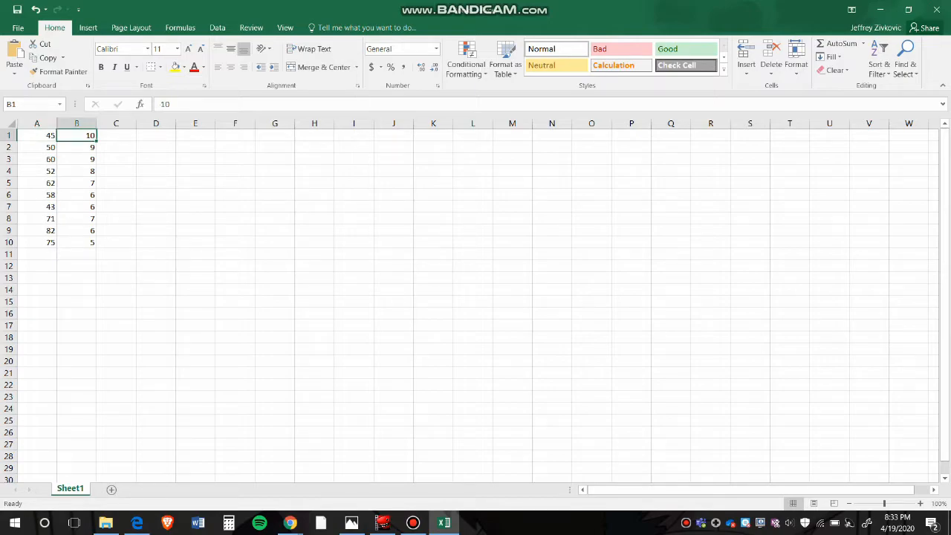
pyautogui.click(37, 135)
pyautogui.click(78, 135)
# Step: Insert a markers-only scatter chart from the data in columns A and B
pyautogui.moveTo(37, 123); pyautogui.dragTo(83, 122)
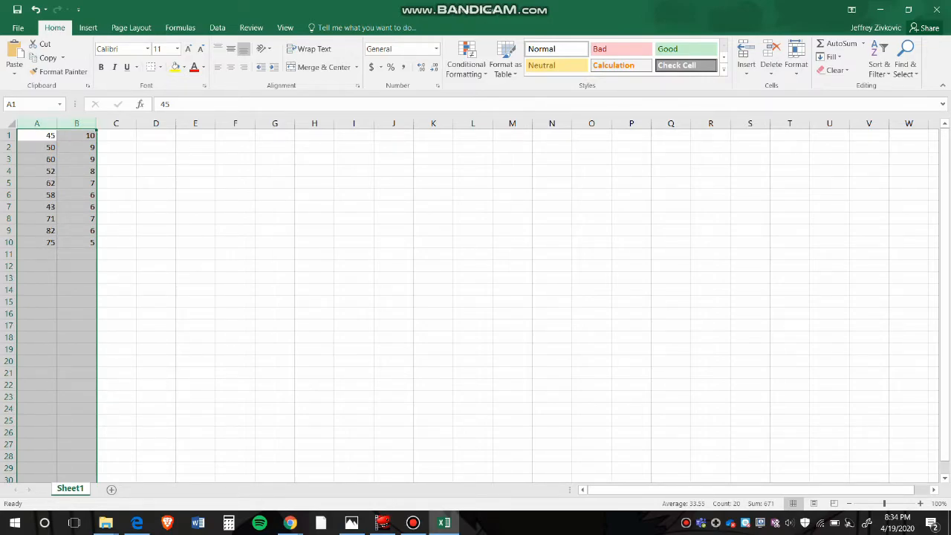
pyautogui.click(88, 28)
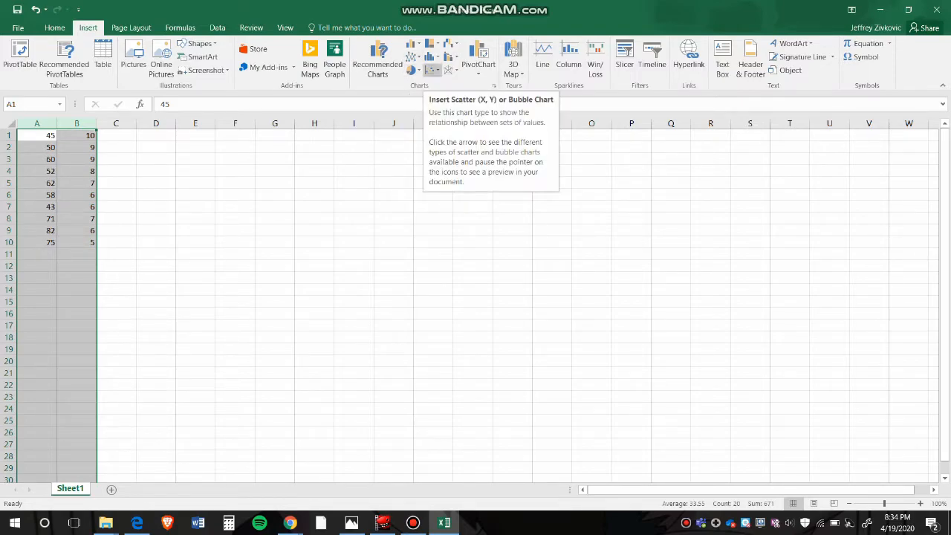
pyautogui.click(433, 70)
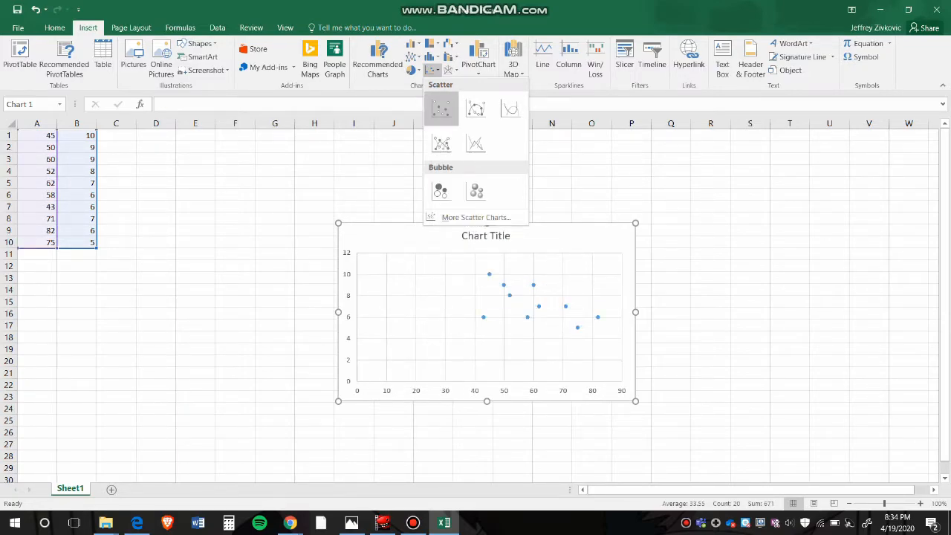
pyautogui.click(441, 108)
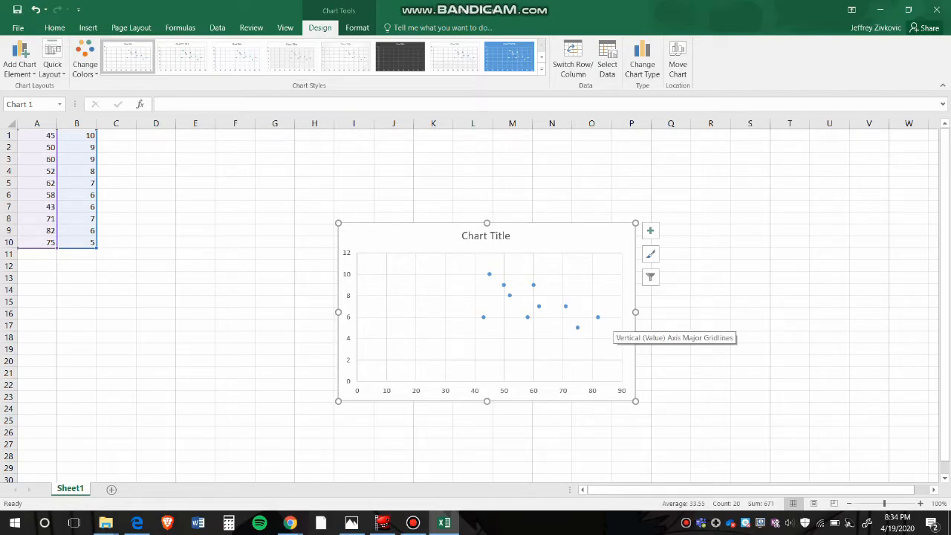
# Step: Move the scatter chart beside the data near row 1 and enlarge it to extend to about column P, row 29
pyautogui.moveTo(438, 237); pyautogui.dragTo(224, 152)
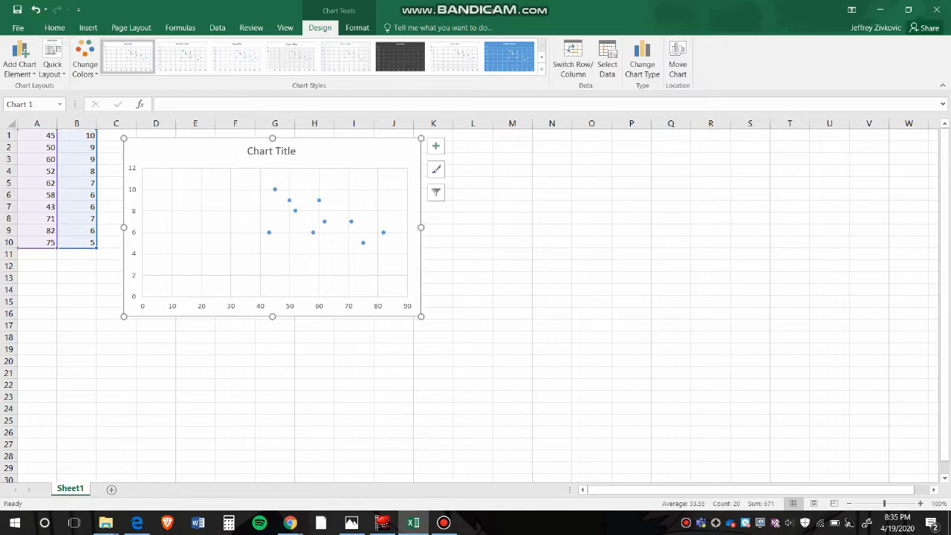
pyautogui.moveTo(421, 317); pyautogui.dragTo(657, 471)
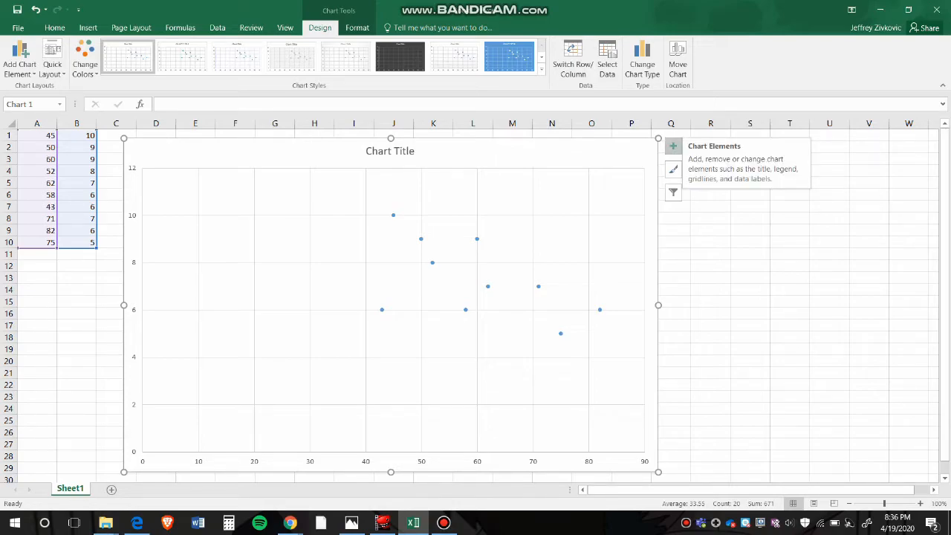
# Step: Add axis titles and a trendline to the scatter chart
pyautogui.click(673, 145)
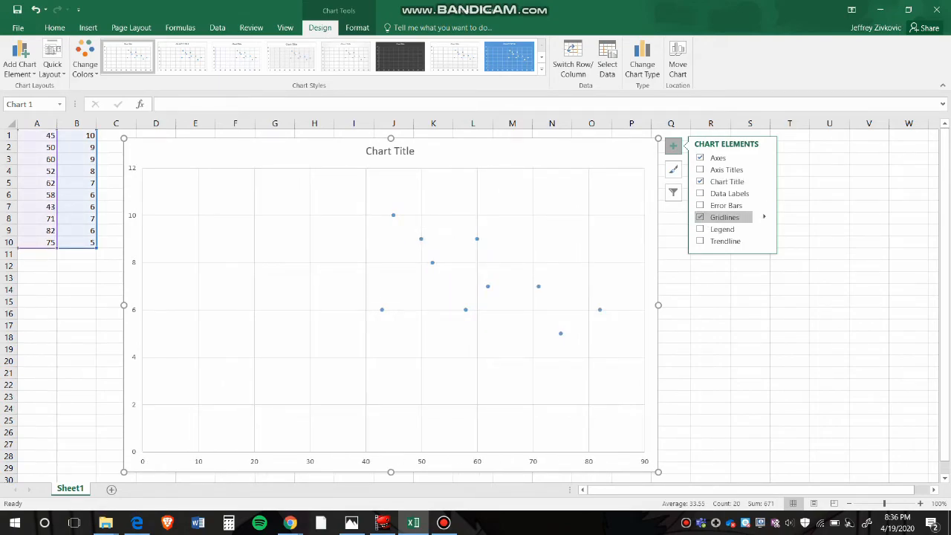
pyautogui.click(700, 169)
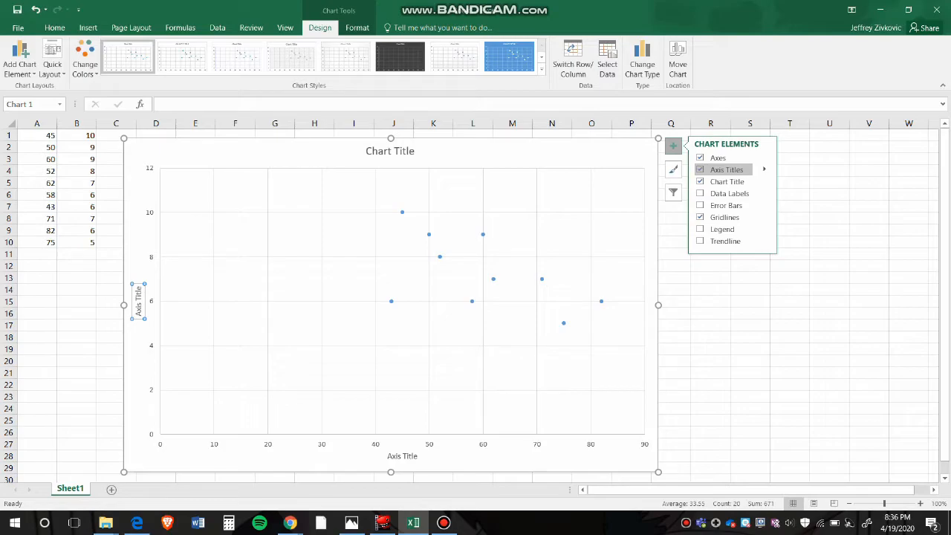
pyautogui.click(700, 241)
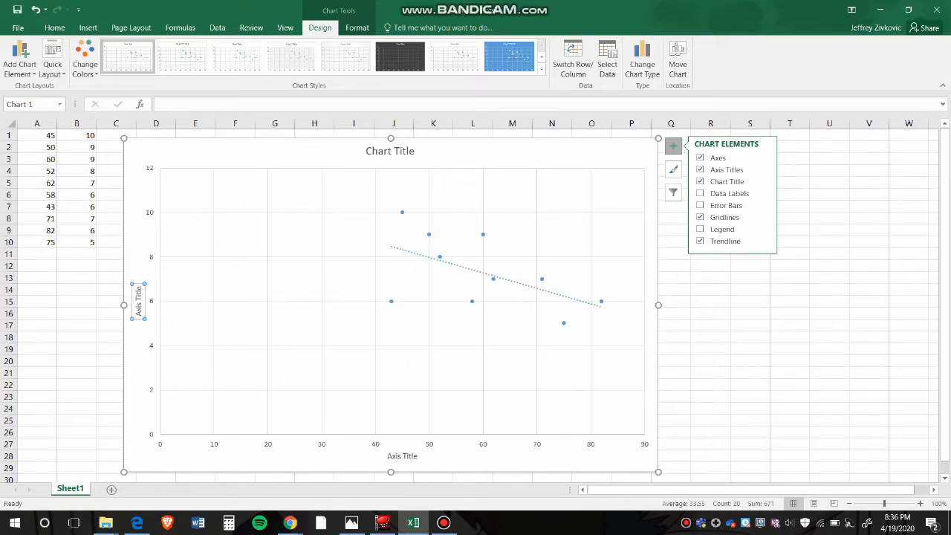
pyautogui.click(674, 145)
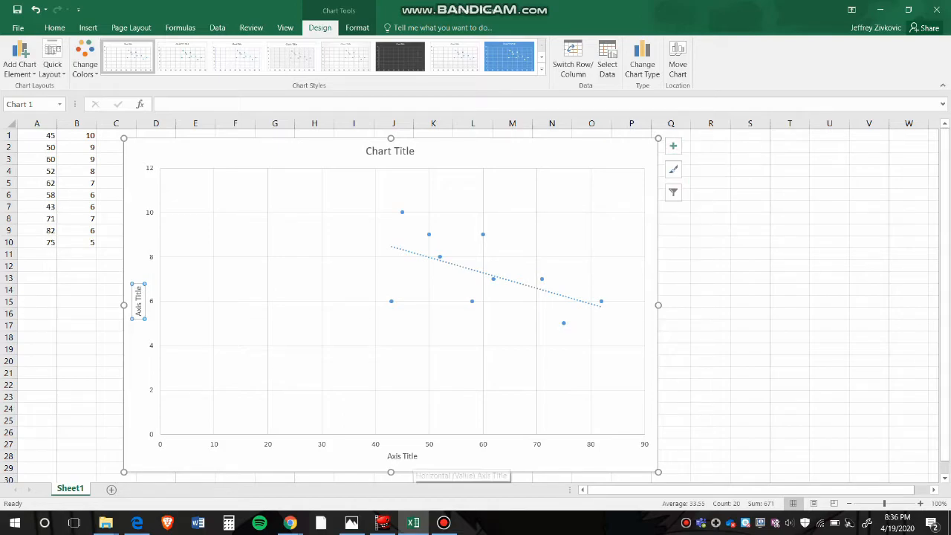
# Step: Change the horizontal axis title to "How many hours per week do you spend with screen time?"
pyautogui.doubleClick(402, 456)
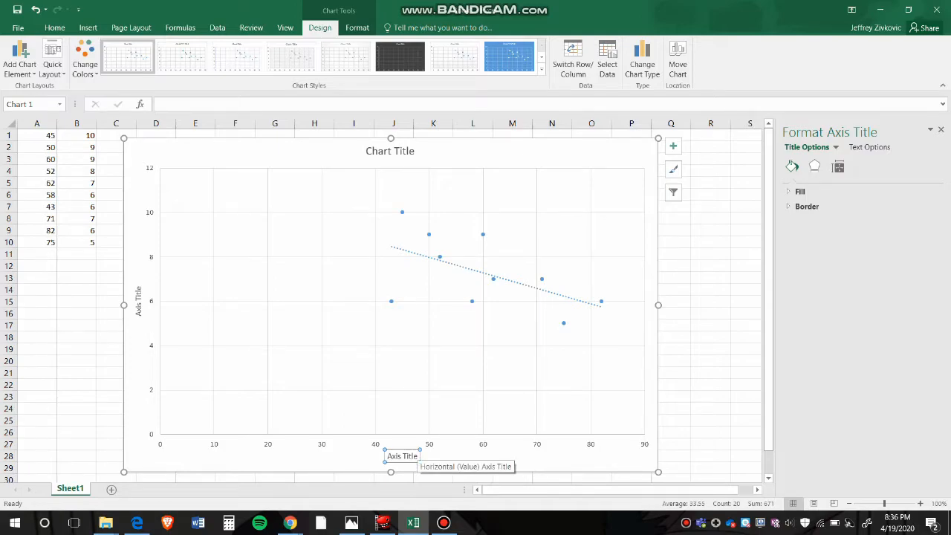
pyautogui.click(417, 455)
pyautogui.moveTo(418, 456); pyautogui.dragTo(386, 456)
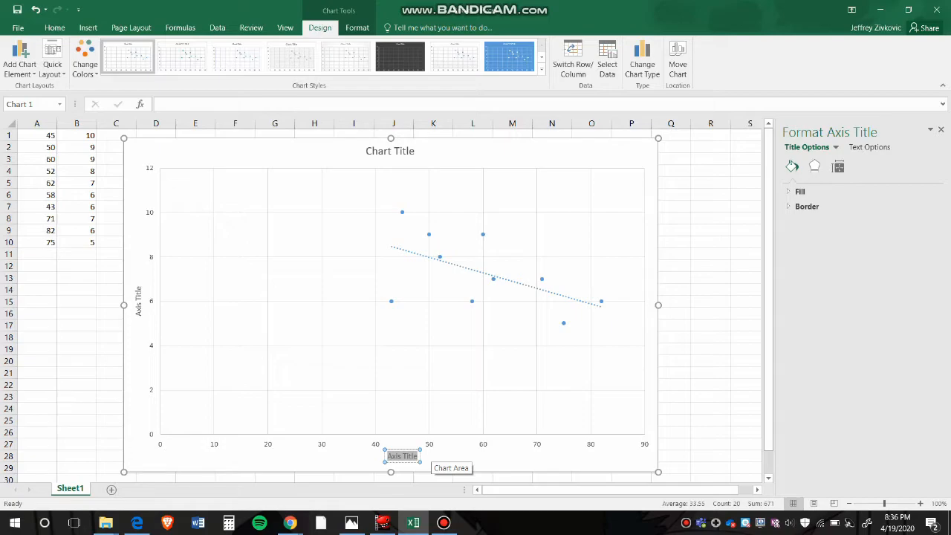
pyautogui.write('How many hours per')
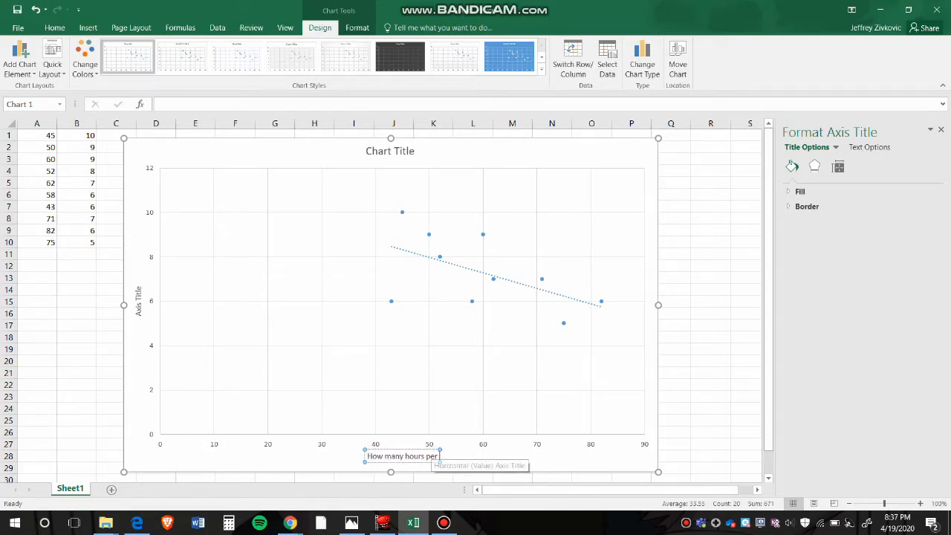
pyautogui.write(' week do you spe')
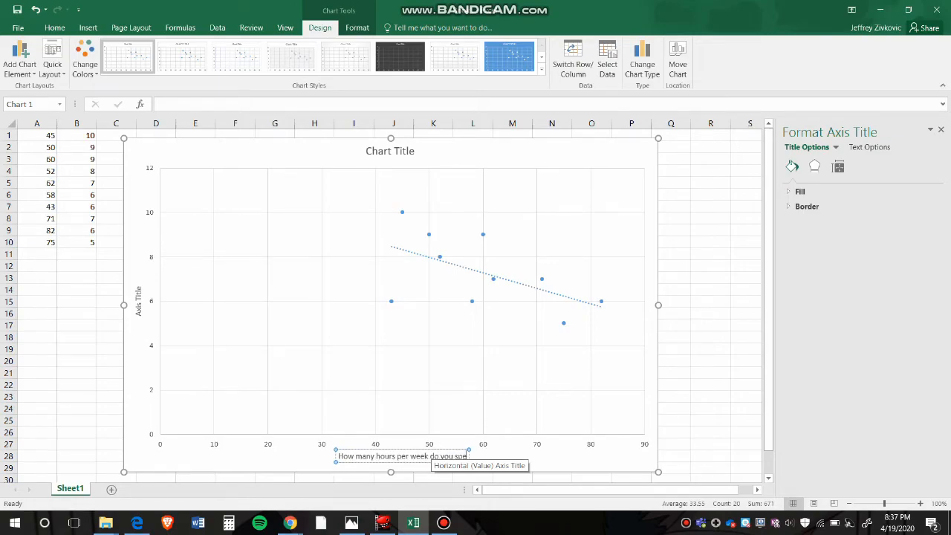
pyautogui.write('nd with screen')
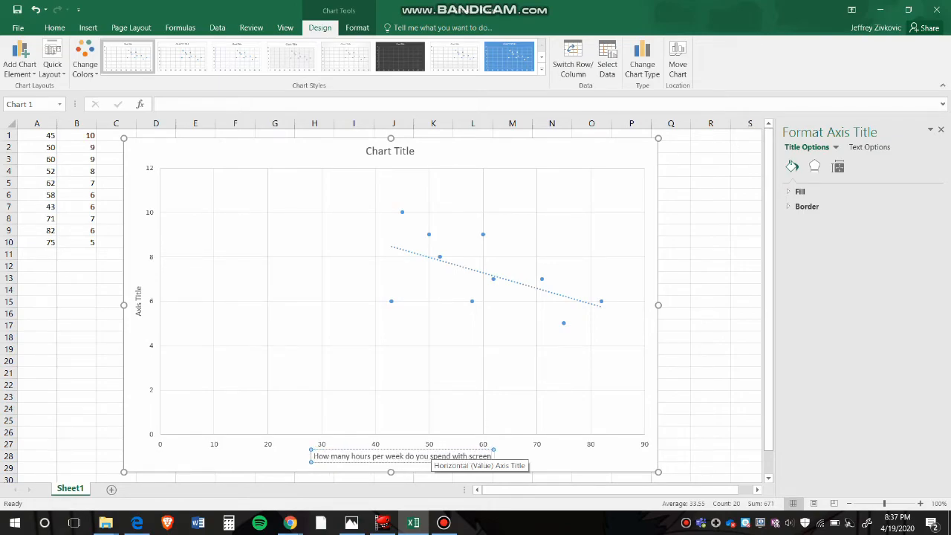
pyautogui.write(' time?')
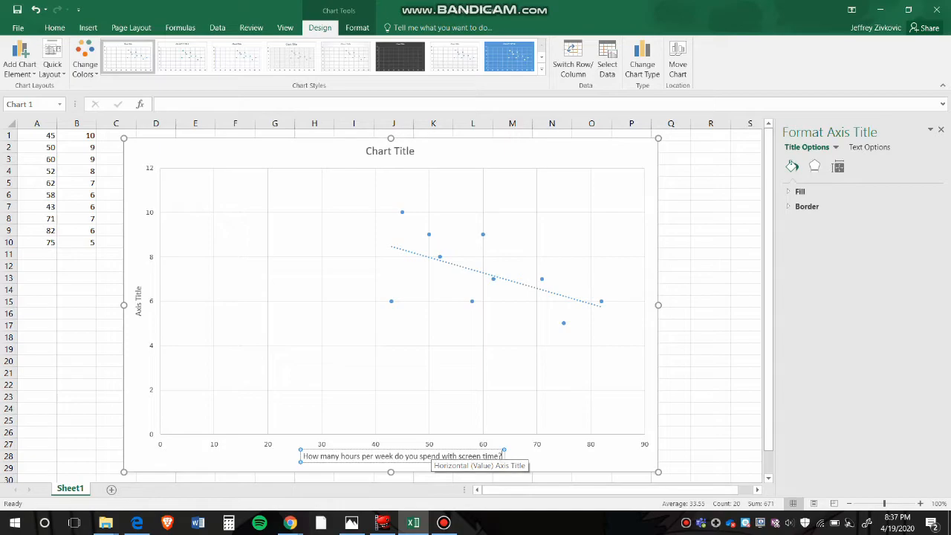
pyautogui.click(558, 457)
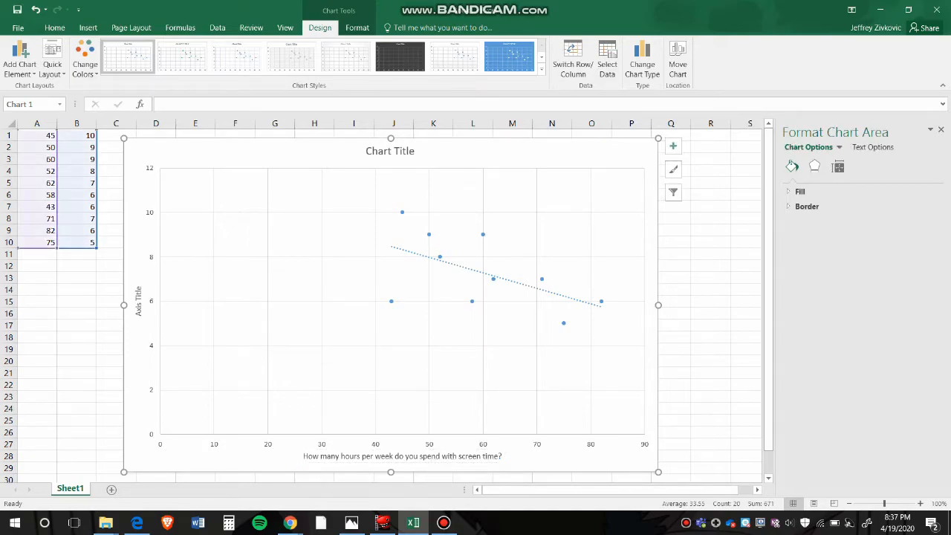
# Step: Change the vertical axis title to "How many crushes have you had since 8th grade started?"
pyautogui.click(139, 301)
pyautogui.tripleClick(138, 301)
pyautogui.write('How many')
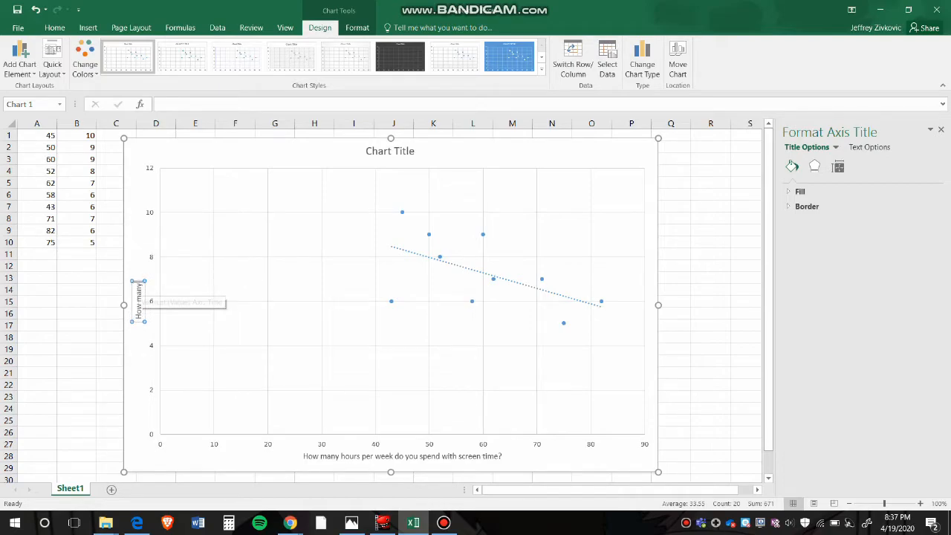
pyautogui.write(' crushes have you had since 8th')
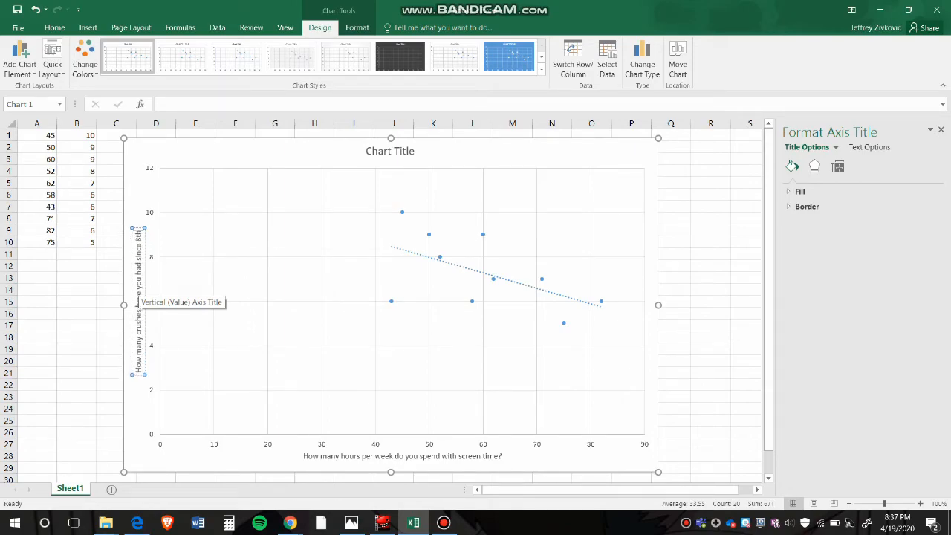
pyautogui.write(' grade')
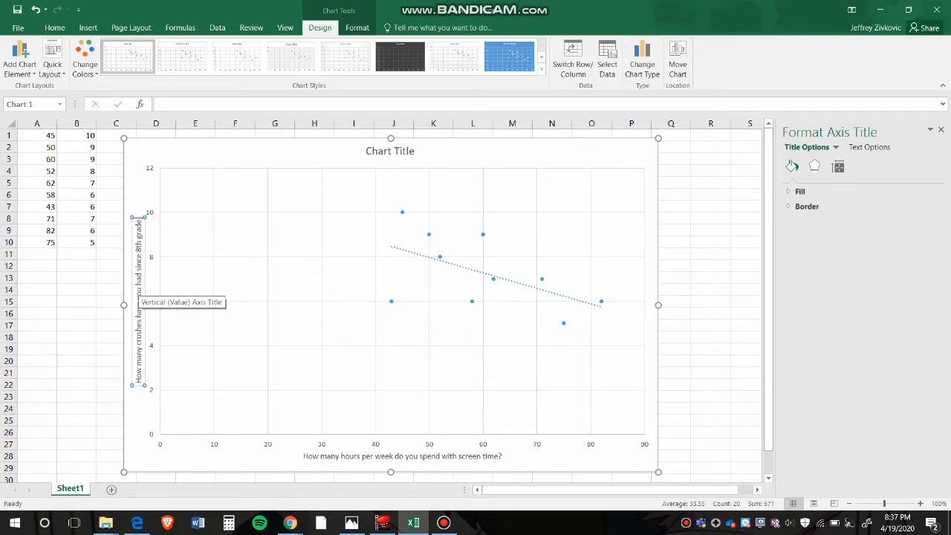
pyautogui.write(' started?')
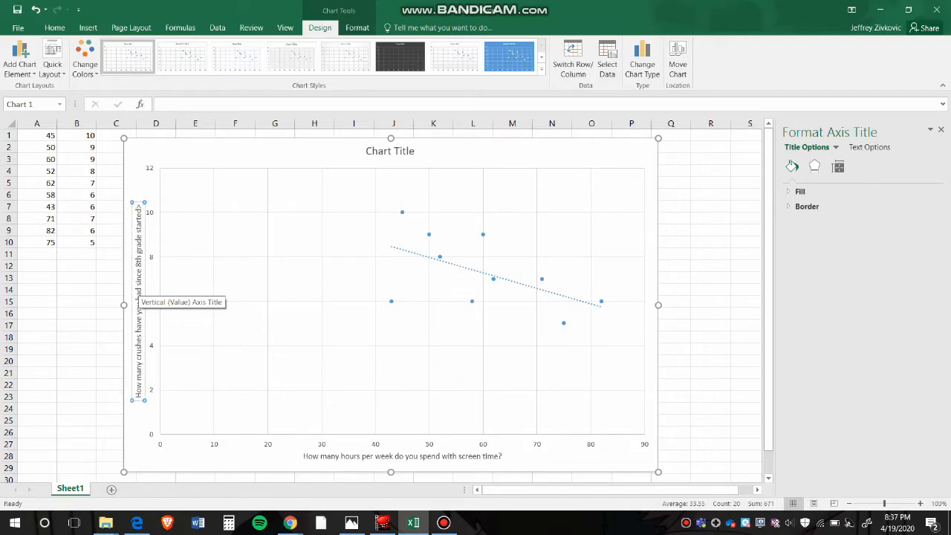
pyautogui.click(223, 152)
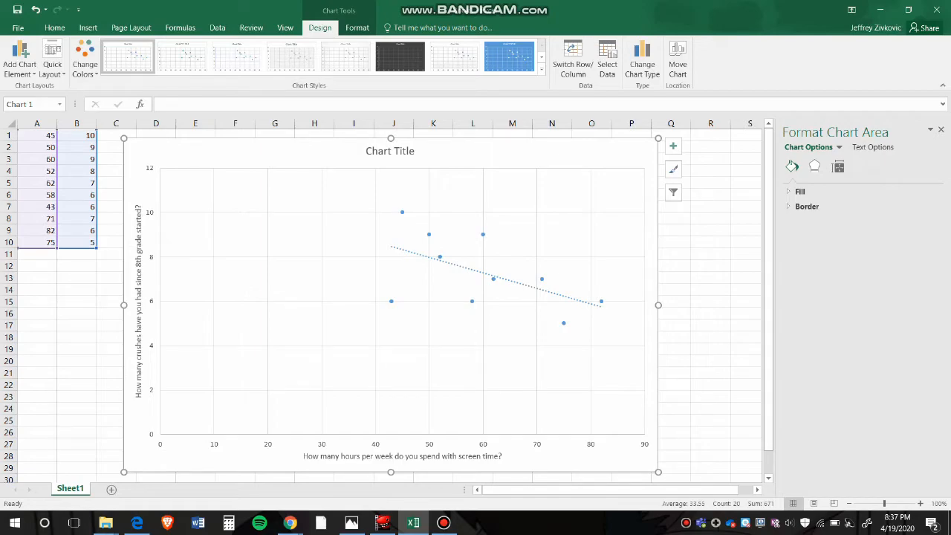
# Step: Change the chart title to "Does screen time lessen your crushes?"
pyautogui.click(390, 152)
pyautogui.moveTo(416, 152); pyautogui.dragTo(365, 152)
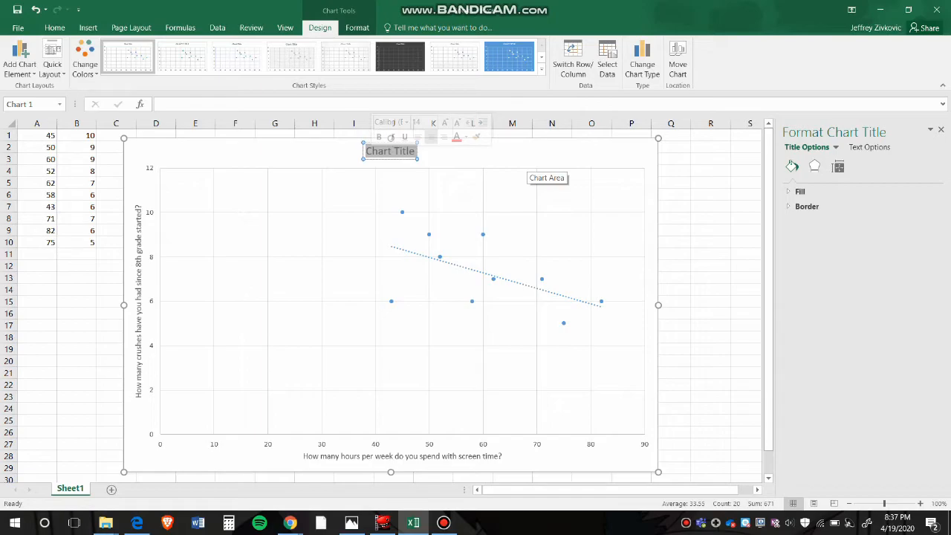
pyautogui.write('Does')
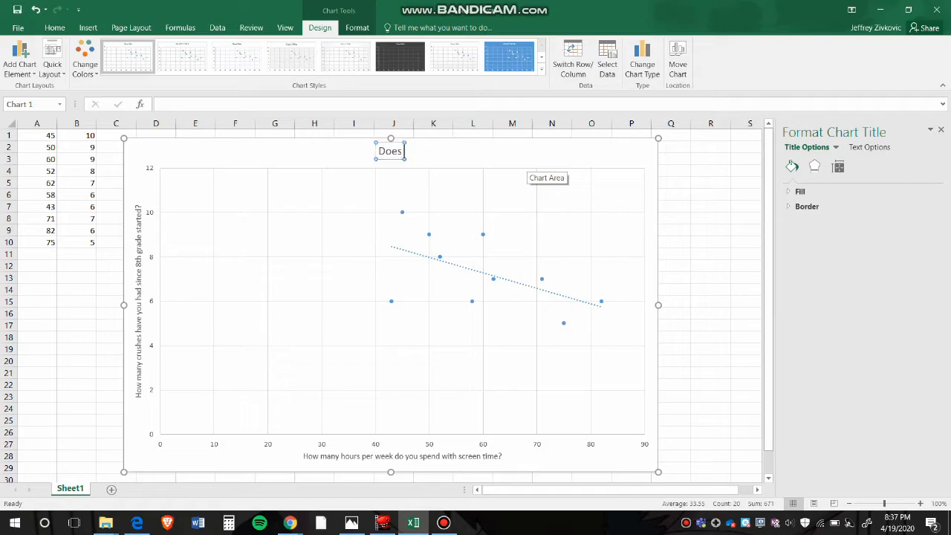
pyautogui.write(' screen time')
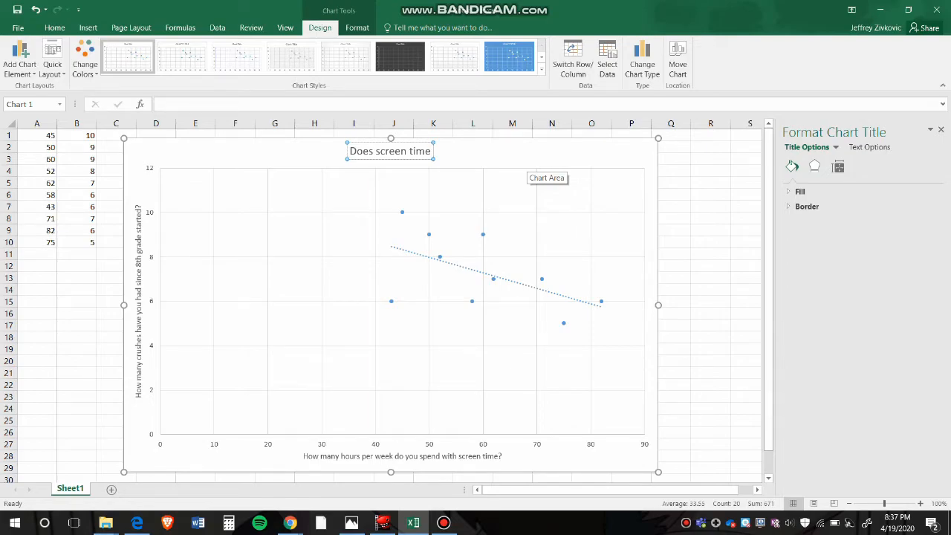
pyautogui.write(' lessen your')
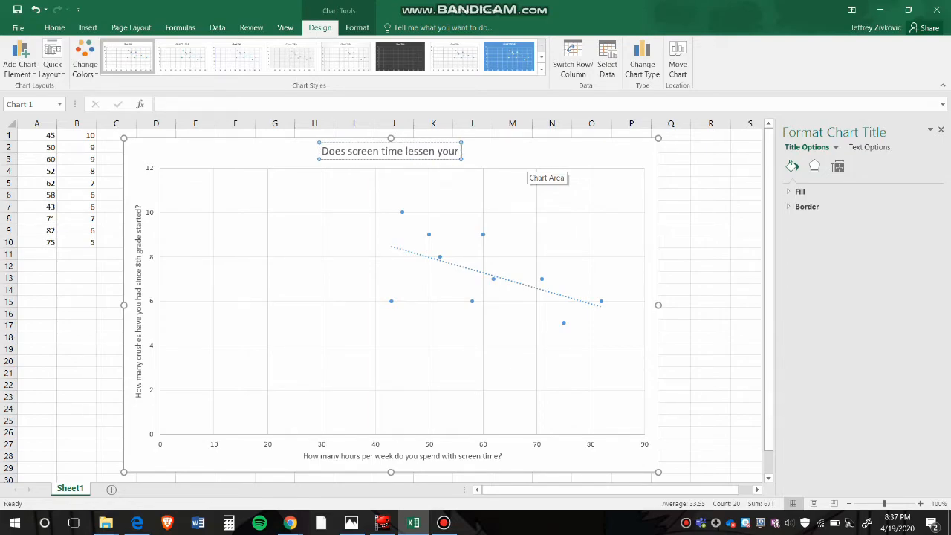
pyautogui.write(' crushes?')
pyautogui.click(528, 156)
pyautogui.press('F12')
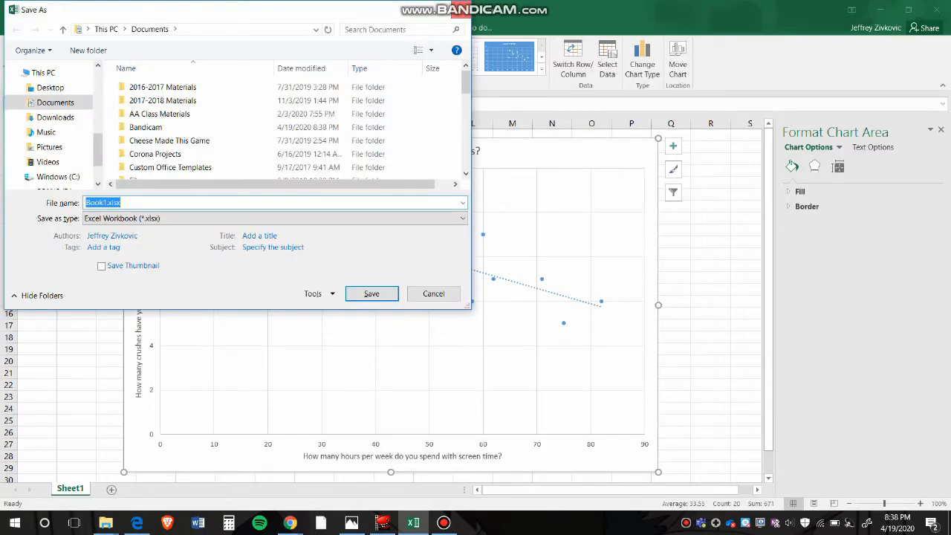
pyautogui.click(461, 9)
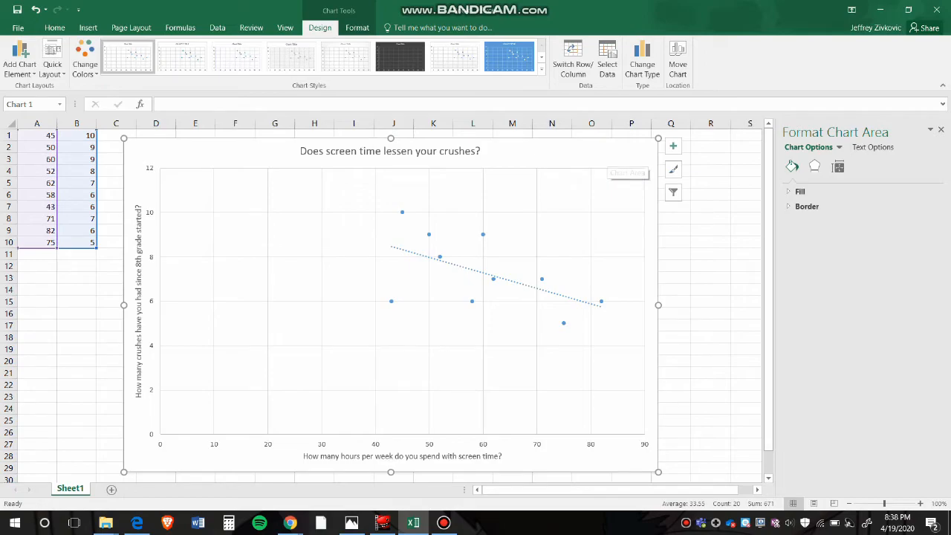
# Step: Try the exponential and logarithmic types on the trendline, set it back to linear, and display its equation on the chart
pyautogui.click(520, 283)
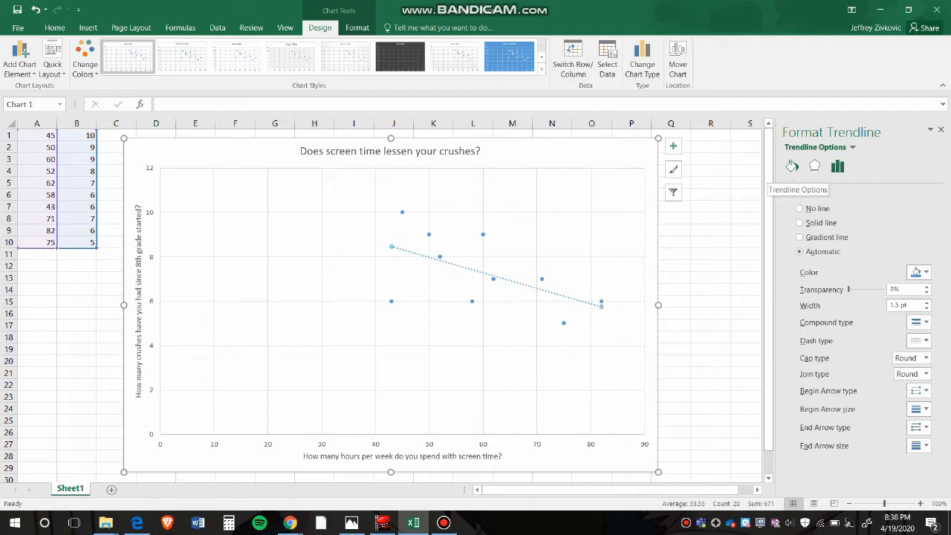
pyautogui.click(837, 167)
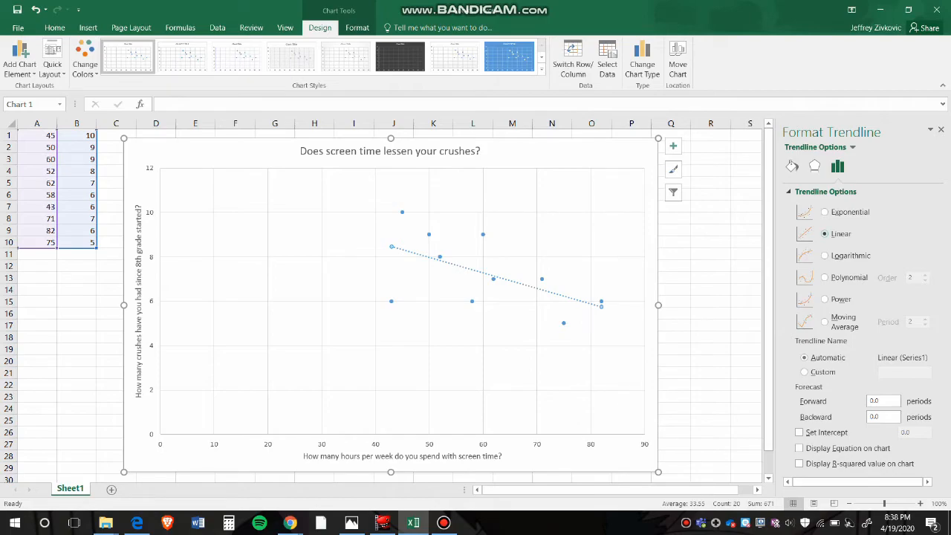
pyautogui.click(825, 212)
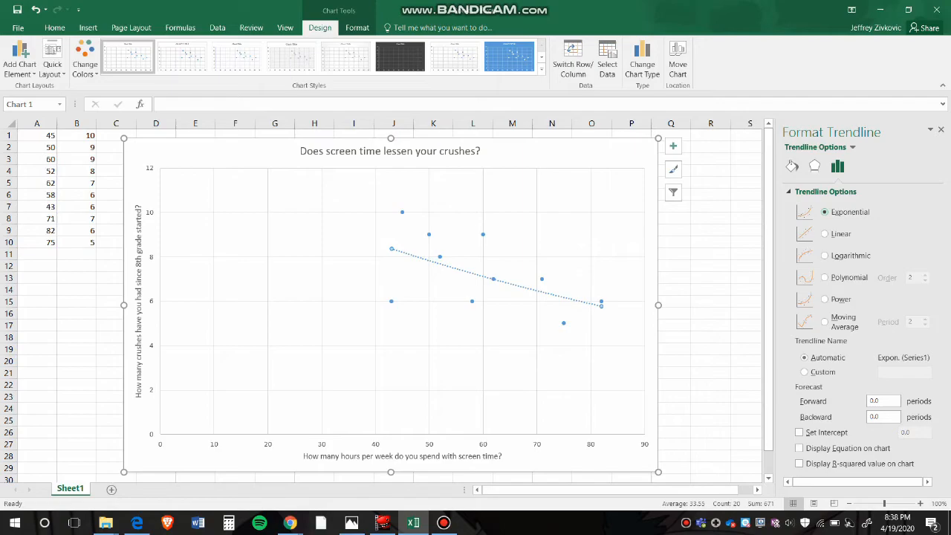
pyautogui.click(824, 255)
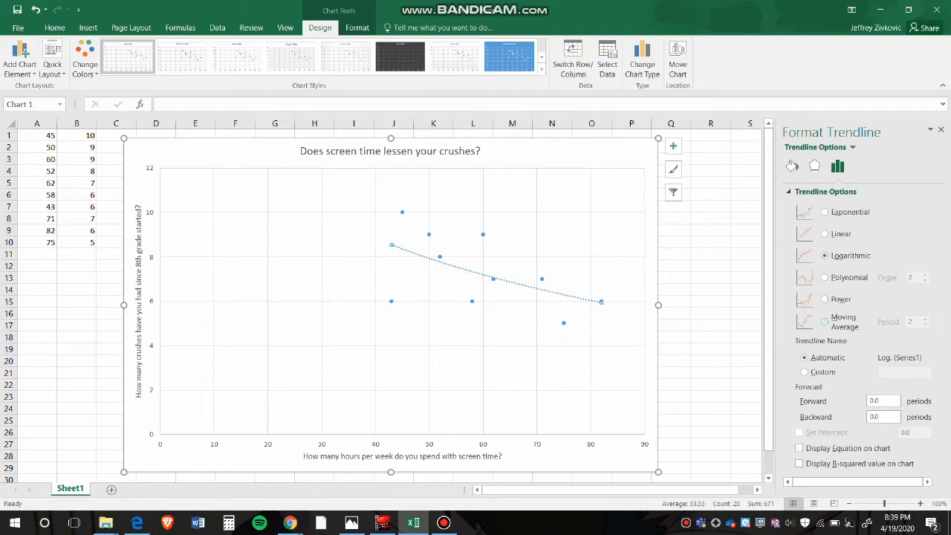
pyautogui.click(825, 234)
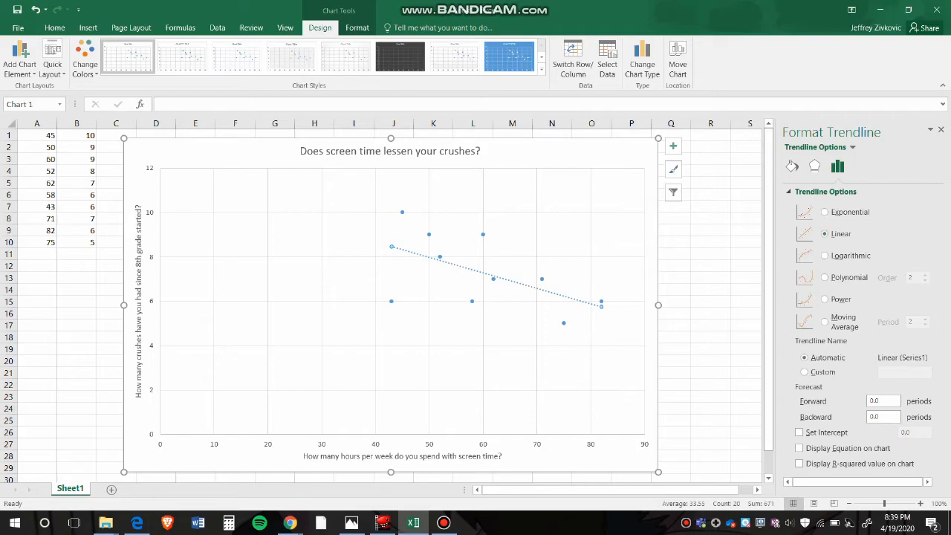
pyautogui.click(798, 448)
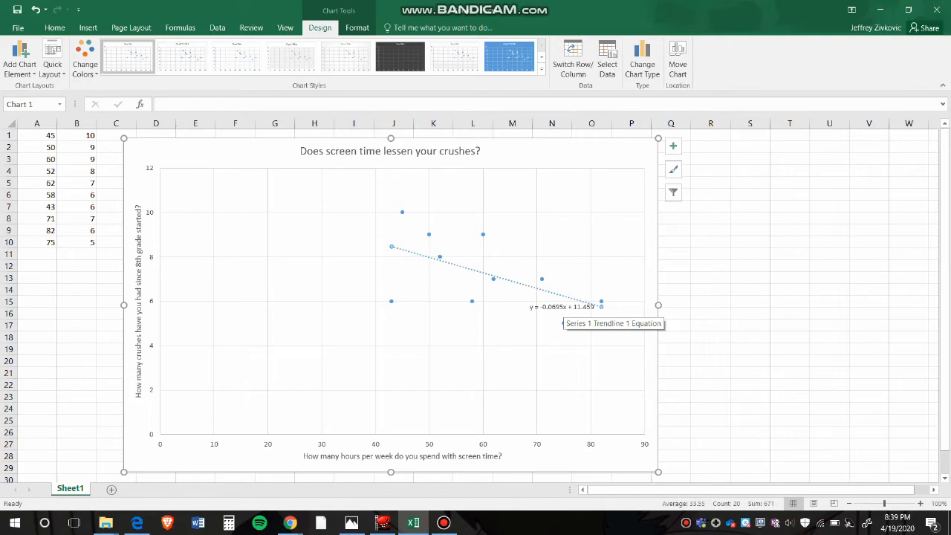
# Step: Round the coefficients in the trendline equation label so it reads y = -0.07x + 11.5
pyautogui.doubleClick(561, 307)
pyautogui.click(569, 307)
pyautogui.press('BackSpace')
pyautogui.press('BackSpace')
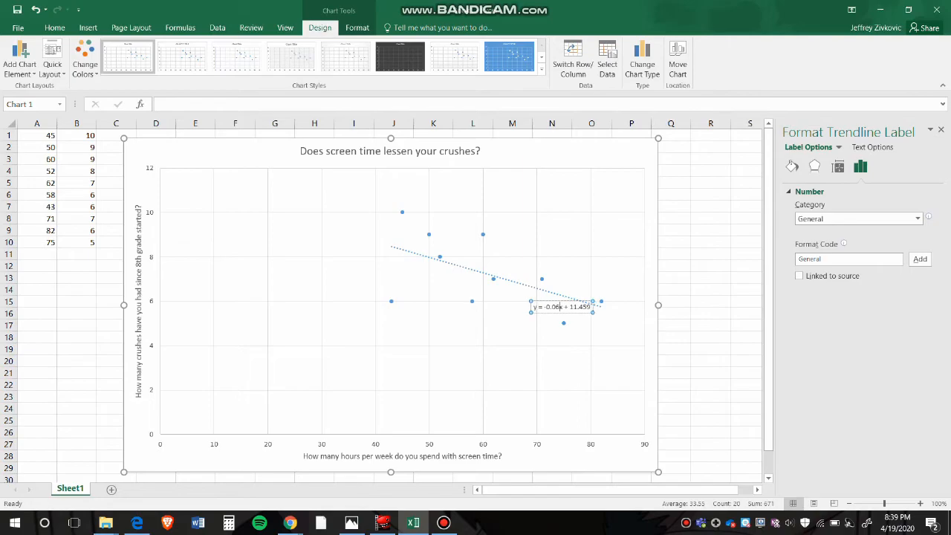
pyautogui.press('BackSpace')
pyautogui.write('7')
pyautogui.press('BackSpace')
pyautogui.press('BackSpace')
pyautogui.press('BackSpace')
pyautogui.write('5')
pyautogui.press('Escape')
pyautogui.press('Escape')
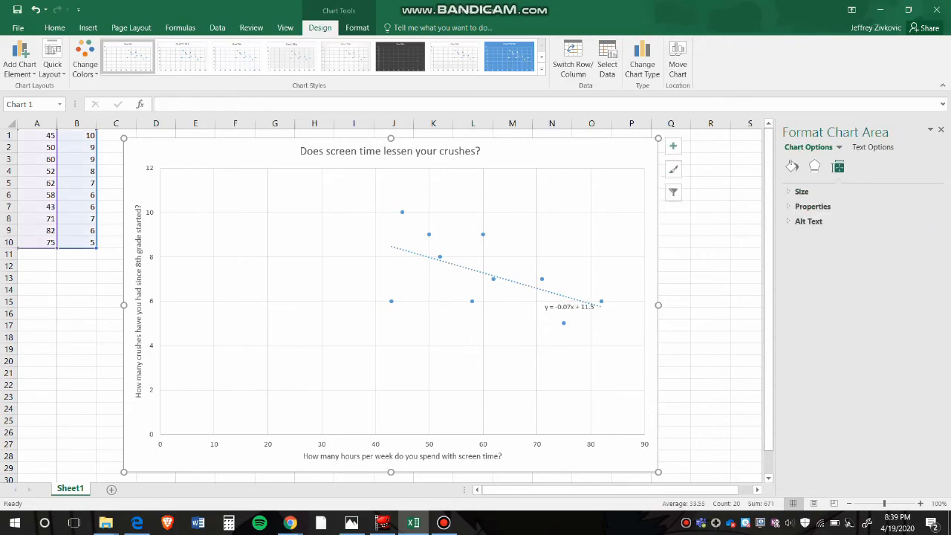